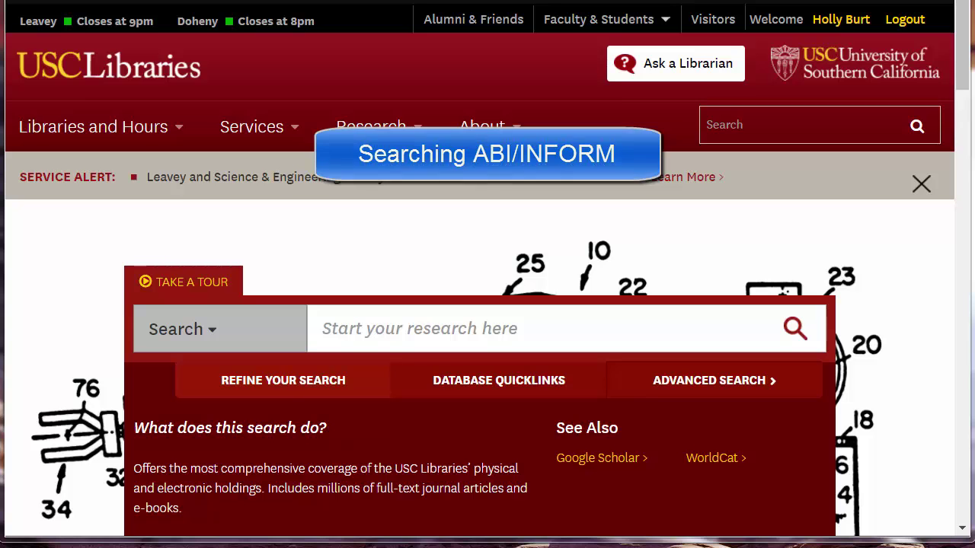
Step: Open ABI/INFORM Collection from the USC Libraries Databases A-Z list
scroll(964, 90, "down", 5)
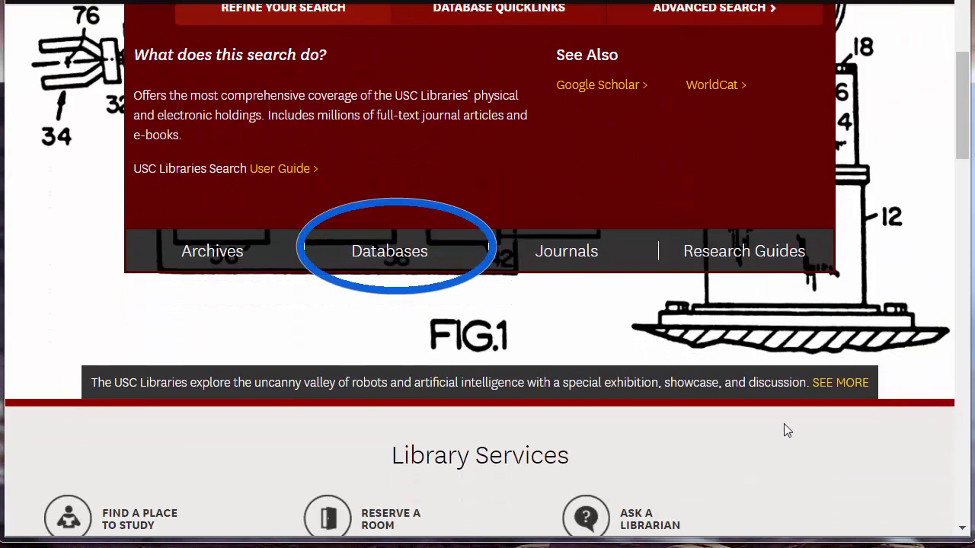
left_click(397, 254)
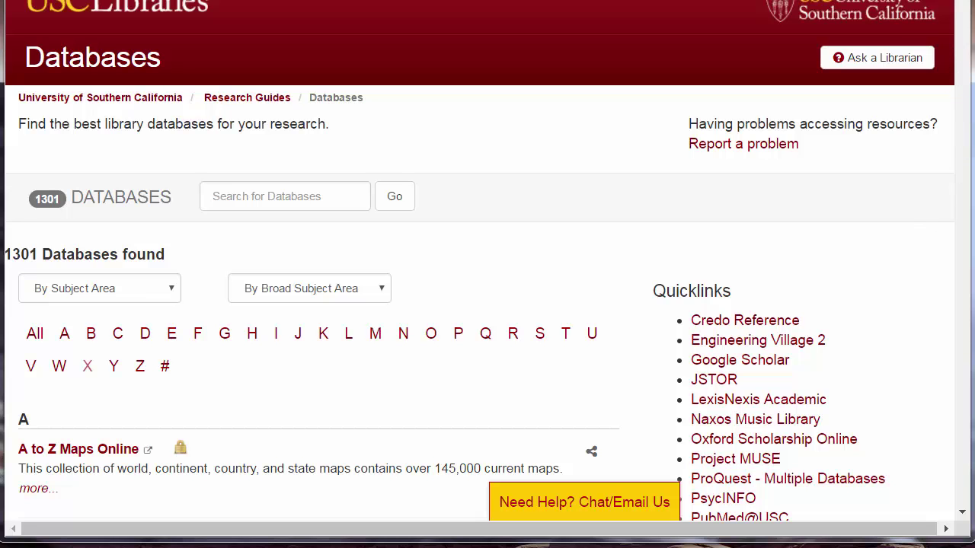
scroll(963, 318, "down", 6)
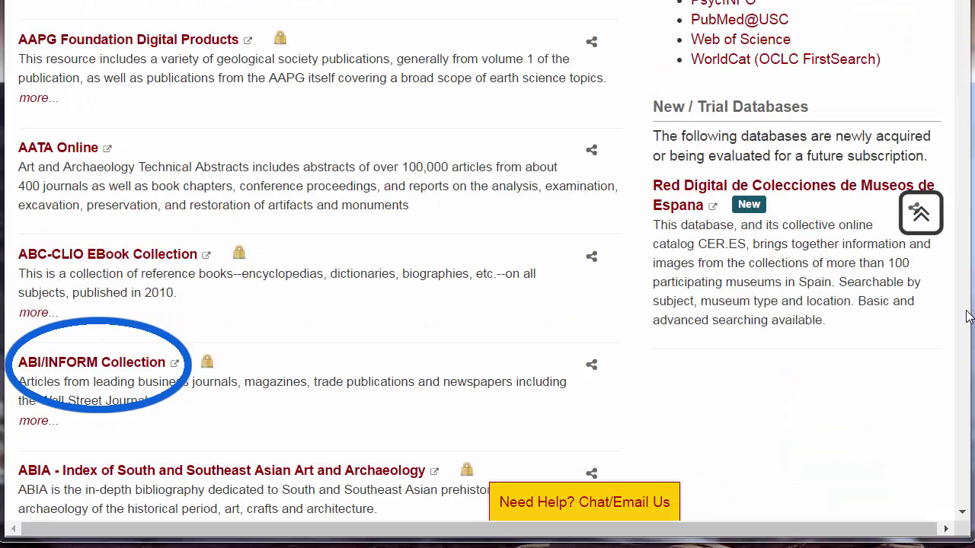
left_click(113, 370)
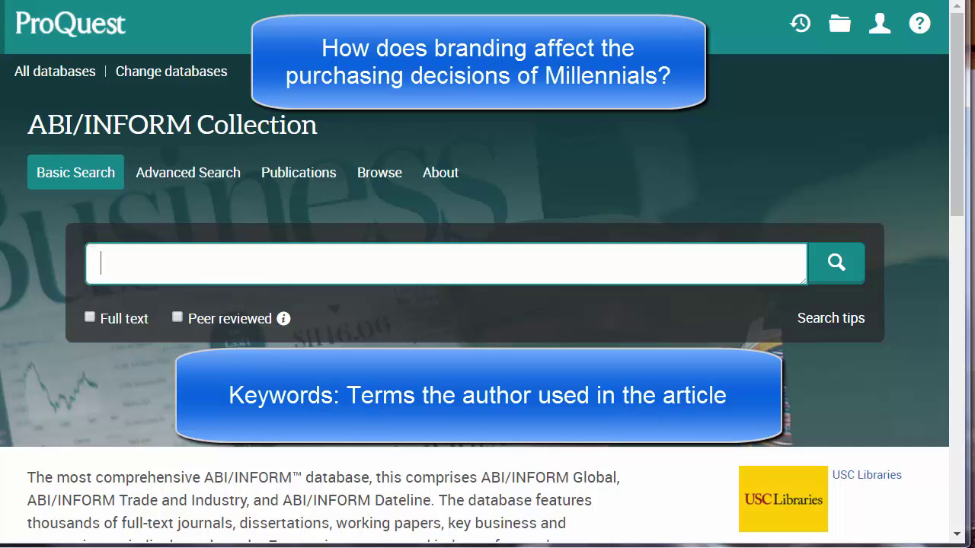
Step: Search ABI/INFORM for 'millennials AND handbags AND logos', returning 57 results
type("millenn")
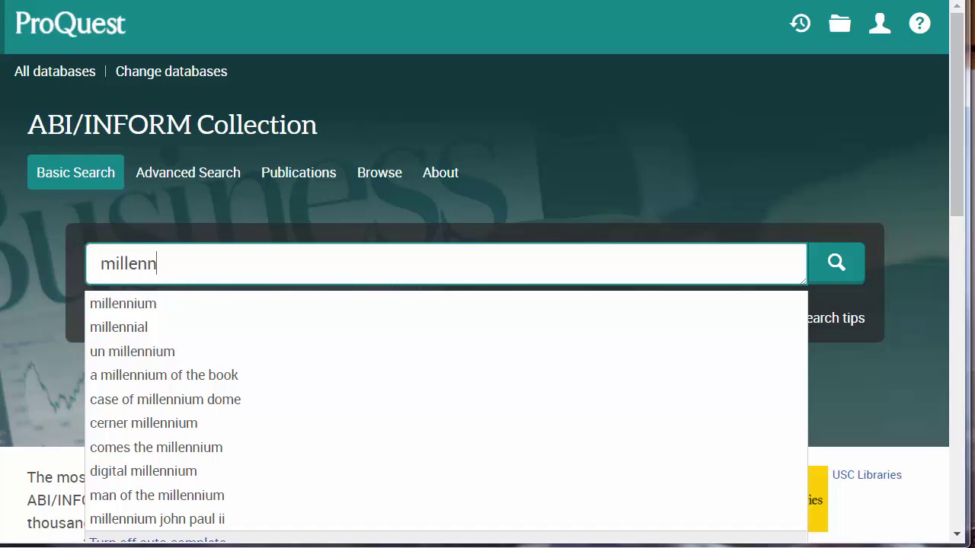
scroll(176, 196, "down", 1)
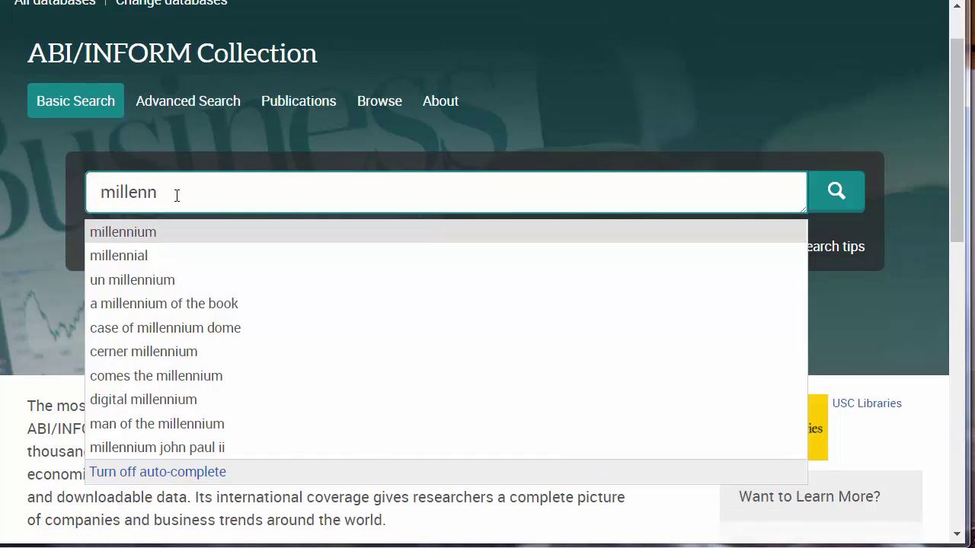
type("ials AND han")
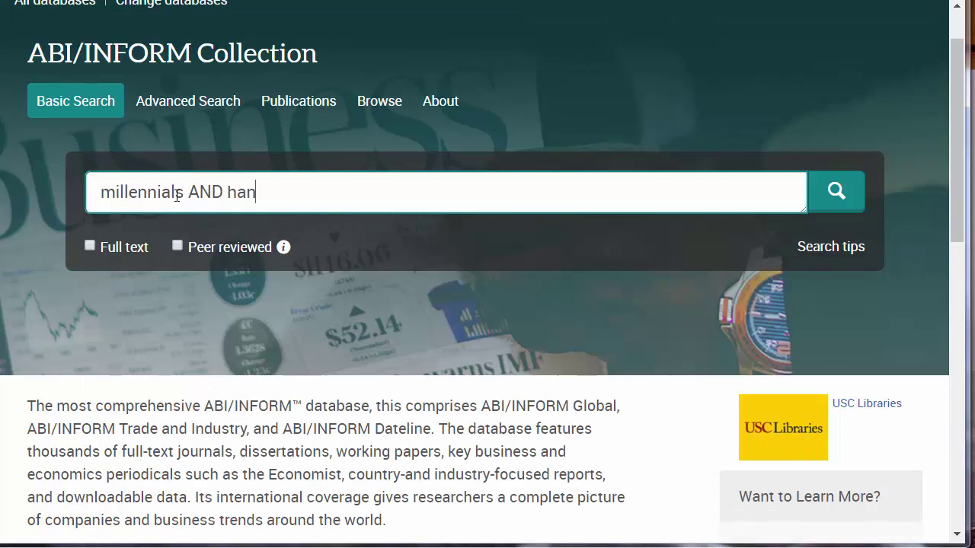
type("dbags AND lo")
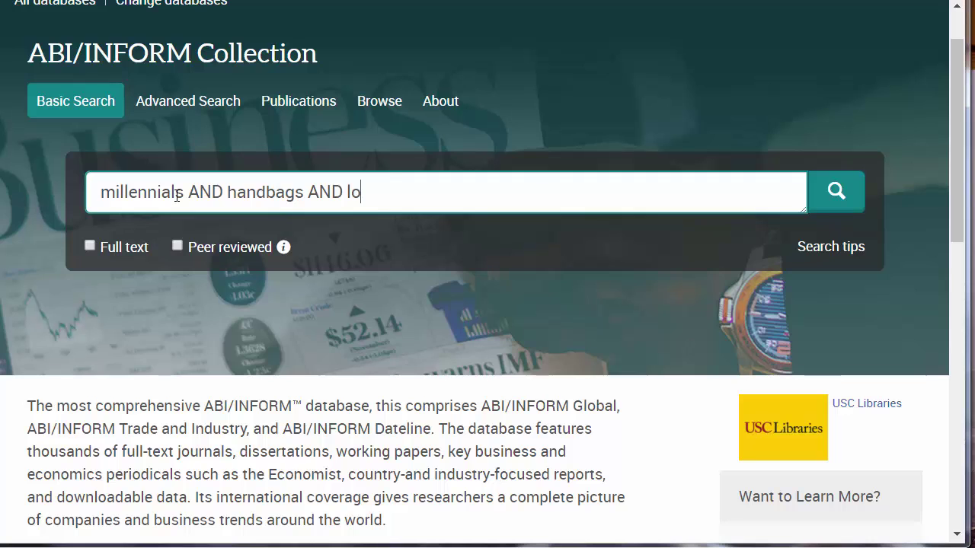
type("gos")
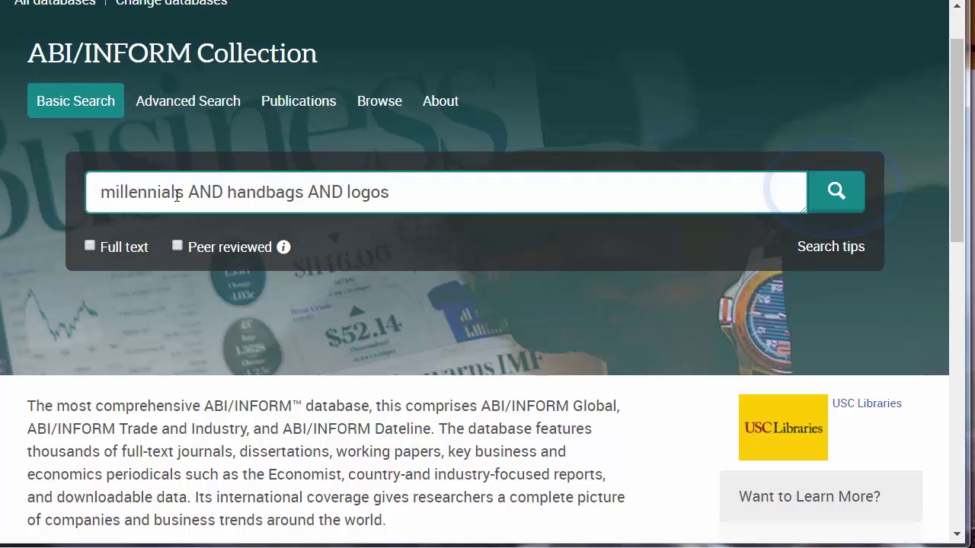
left_click(853, 207)
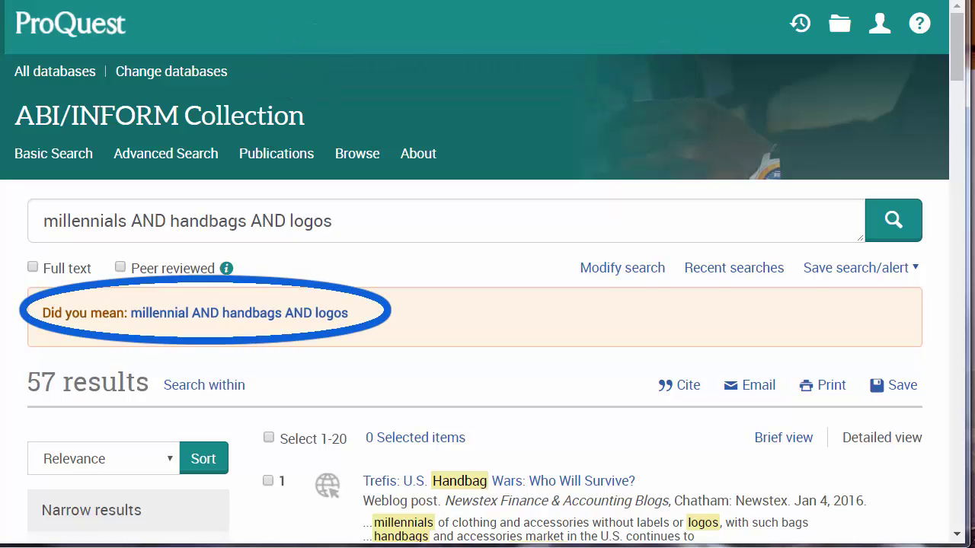
Step: Accept the 'millennial' spelling suggestion and limit results to Trade Journals, leaving 11
left_click(230, 315)
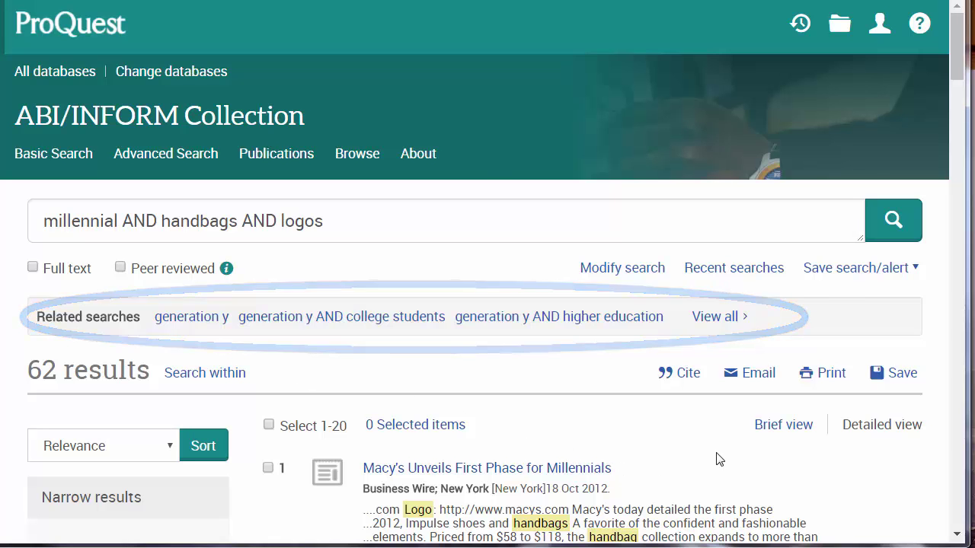
left_click_drag(954, 72, 954, 128)
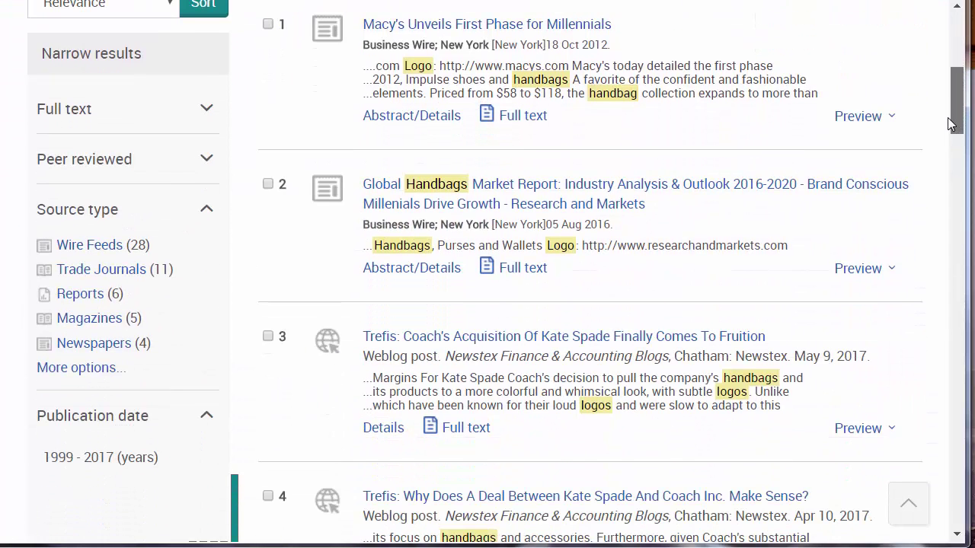
left_click(122, 275)
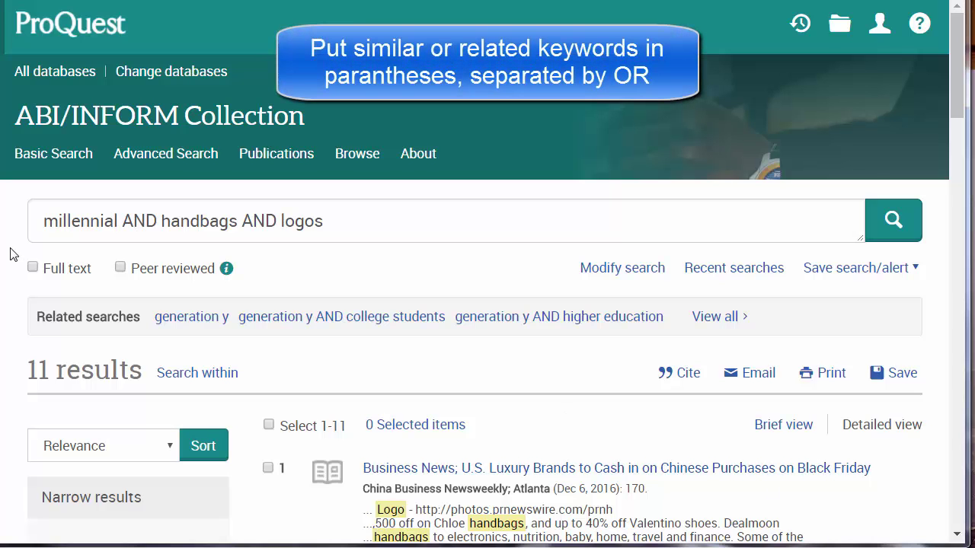
Step: Rewrite the first query term as (millennial OR "generation Y")
left_click(45, 223)
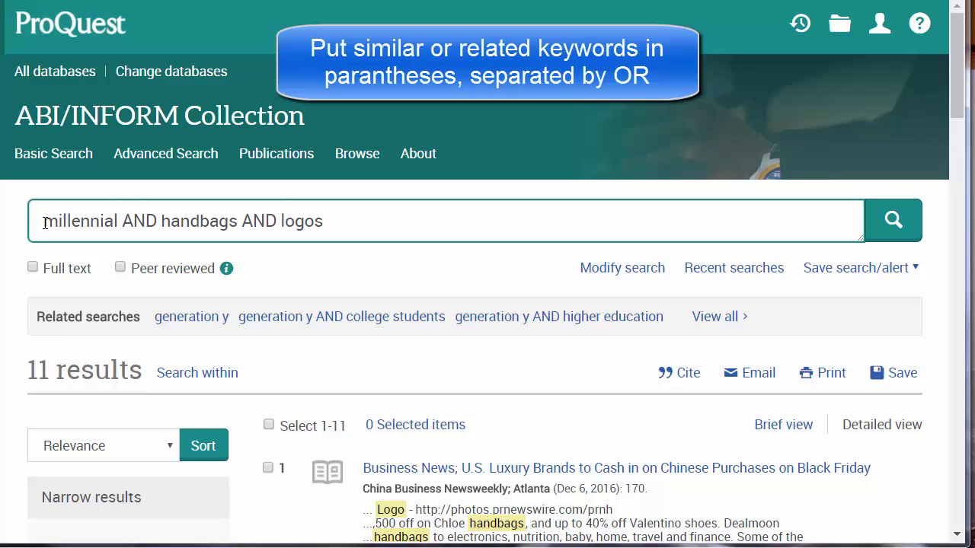
type("(")
key("Right")
key("Right")
key("Right")
key("Right")
key("Right")
key("Right")
key("Right")
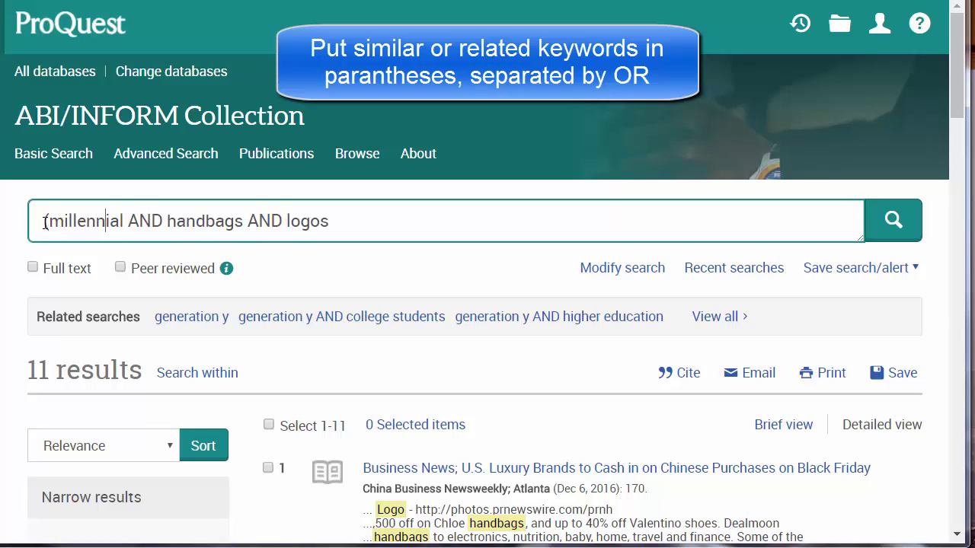
key("Right")
key("Right")
key("Right")
type("OR ")
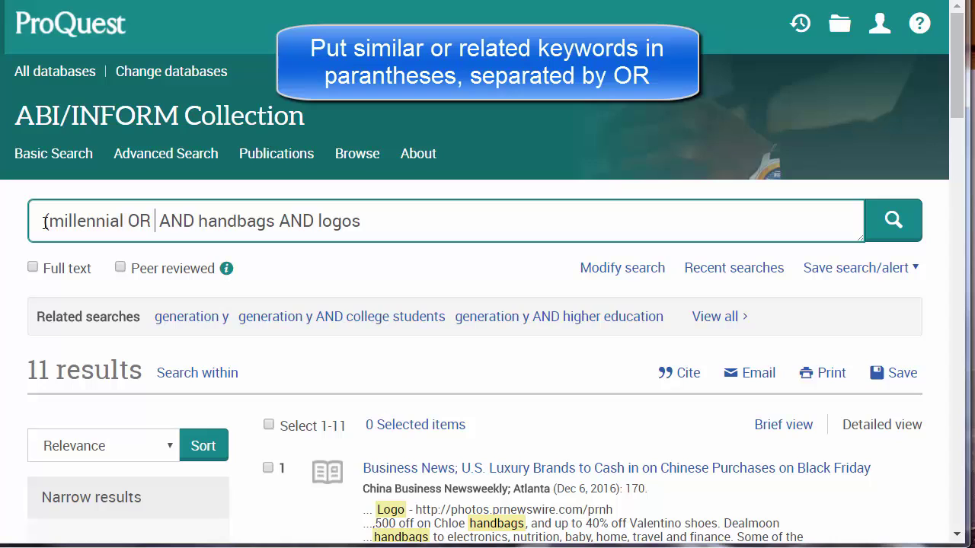
type("ger")
key("BackSpace")
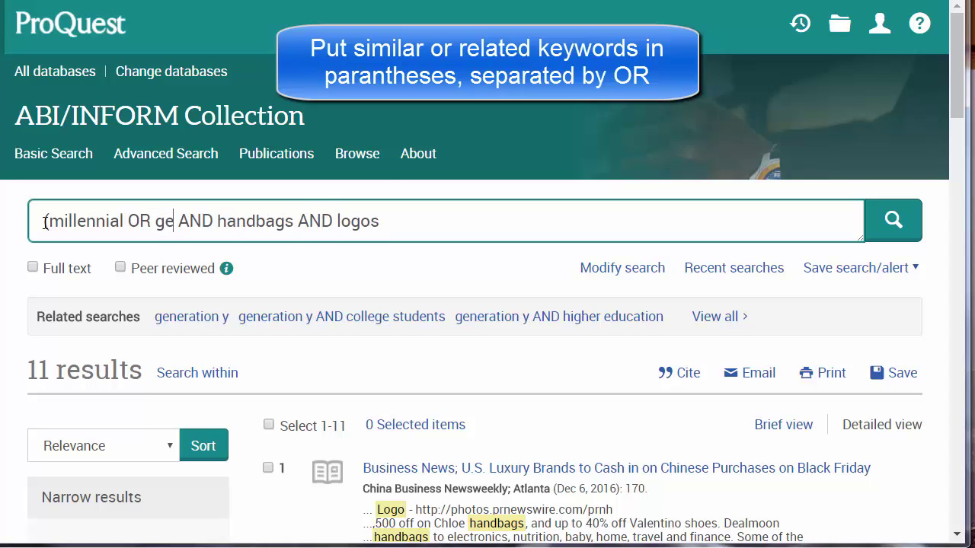
type("neration Y)")
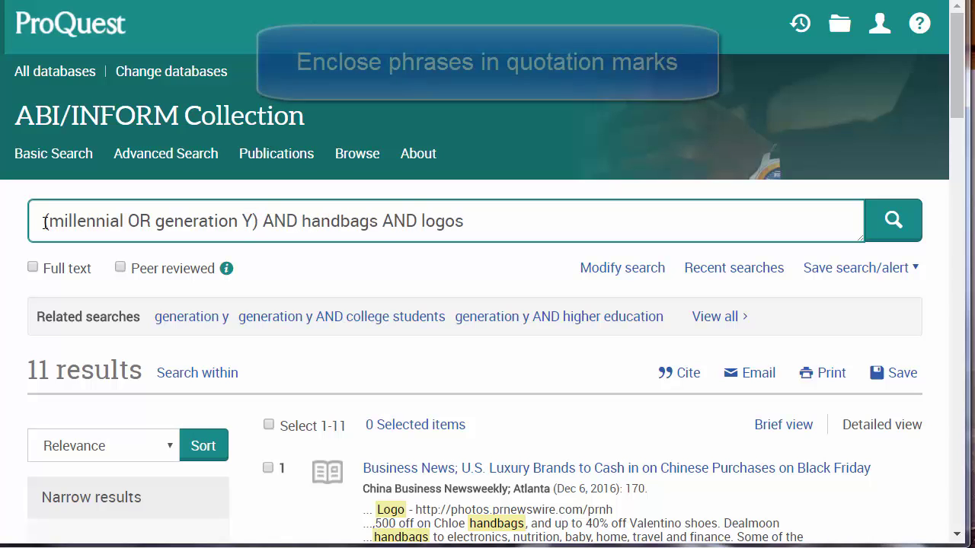
key("Left")
type("\"")
key("Left")
key("Left")
key("Left")
key("Left")
key("Left")
key("Left")
key("Left")
key("Left")
key("Left")
key("Left")
key("Left")
key("Left")
key("Left")
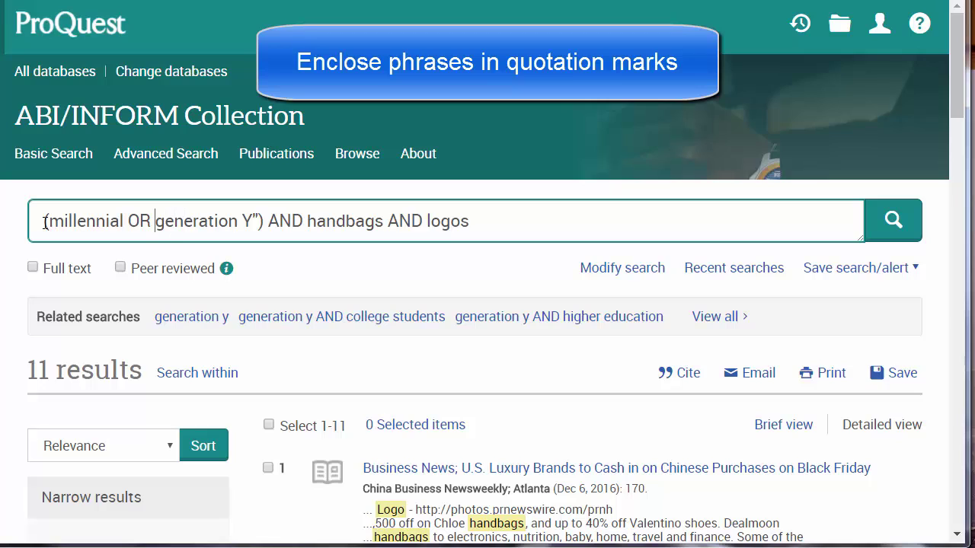
type("\"")
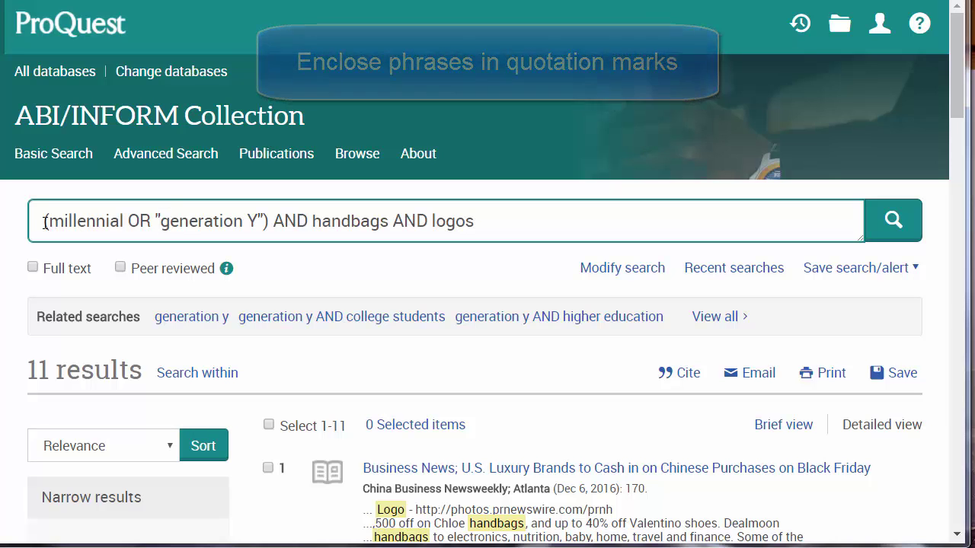
Step: Make the query use singular handbag and the group (logo OR brand)
left_click(394, 234)
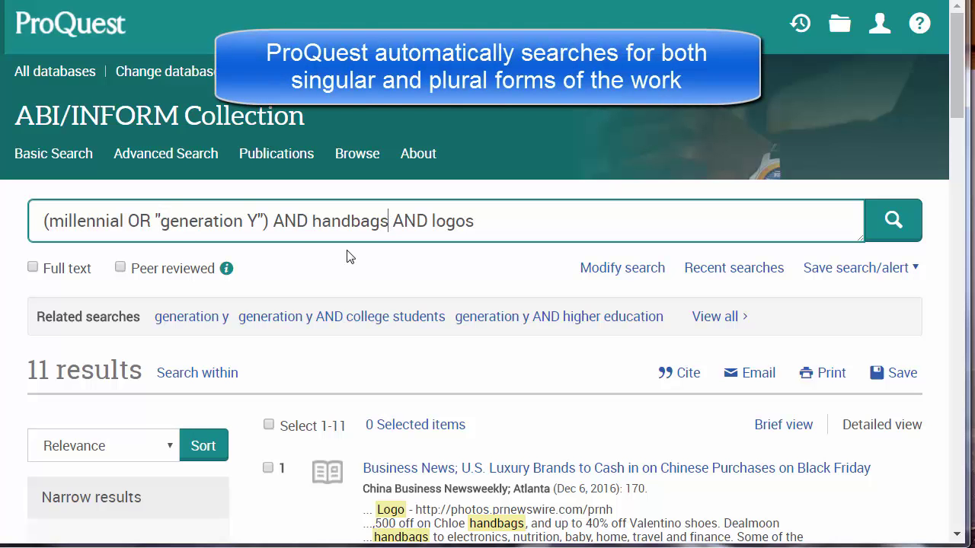
key("BackSpace")
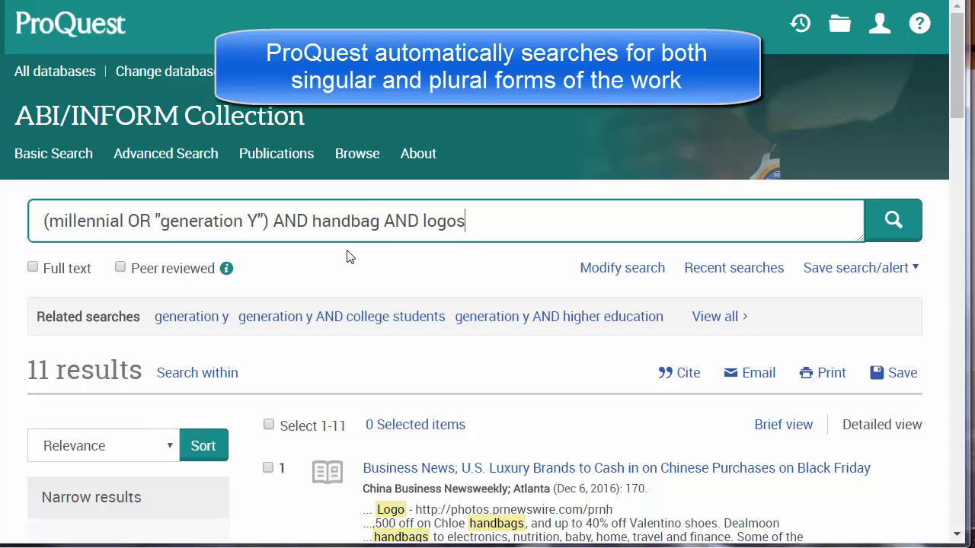
key("BackSpace")
type("OR")
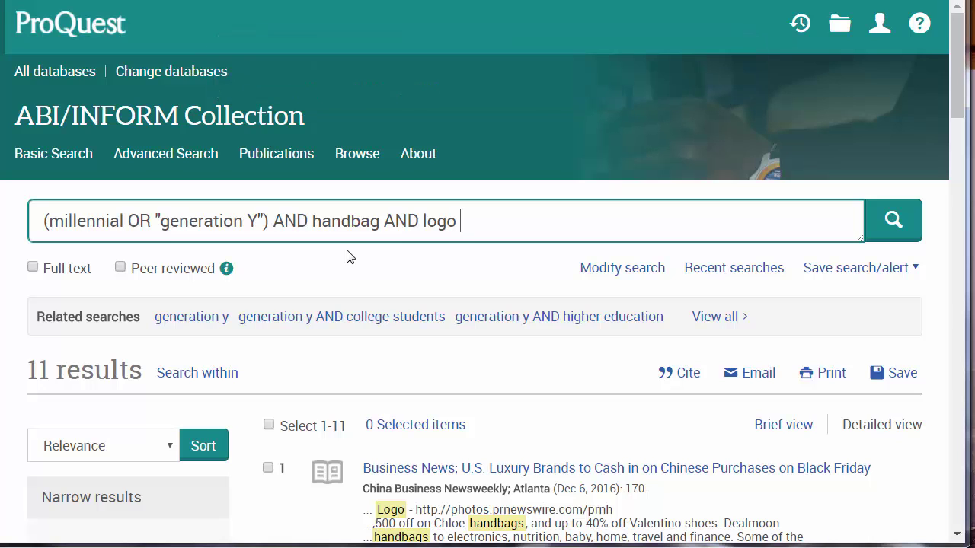
type(" brand)")
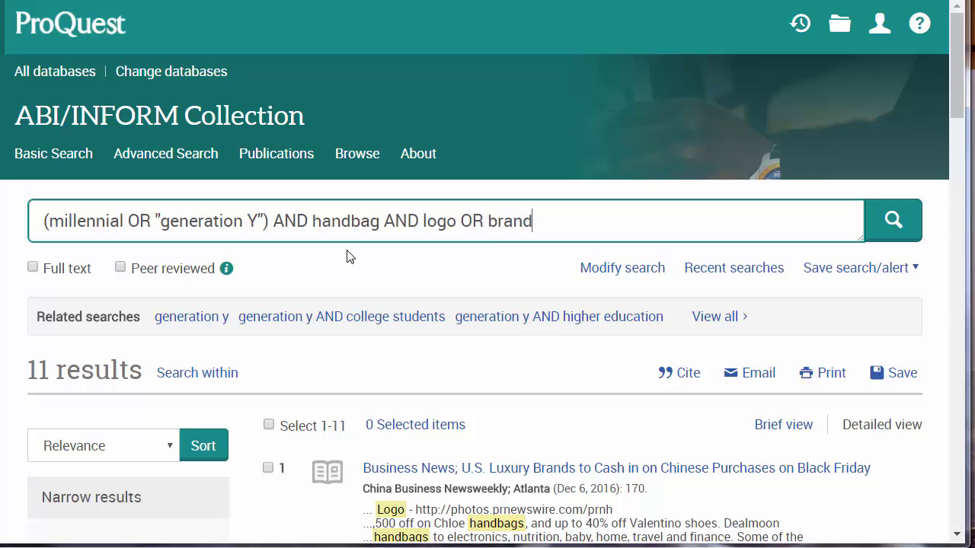
key("Left")
key("Left")
key("Left")
key("Left")
key("Left")
key("Left")
key("Left")
key("Left")
key("Left")
key("Left")
key("Left")
key("Left")
key("Left")
key("Left")
type("(")
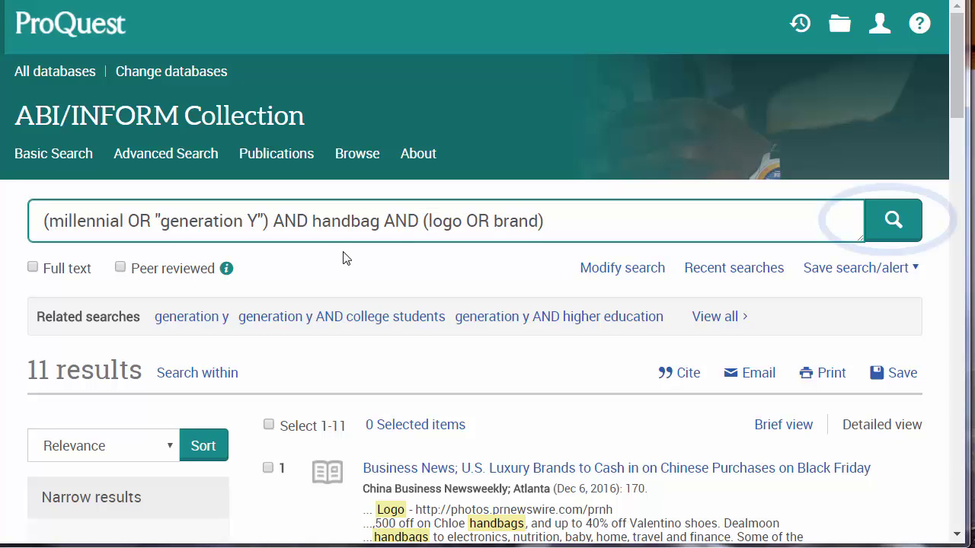
Step: Run the refined query and scroll through its 495 results and filters
left_click(899, 220)
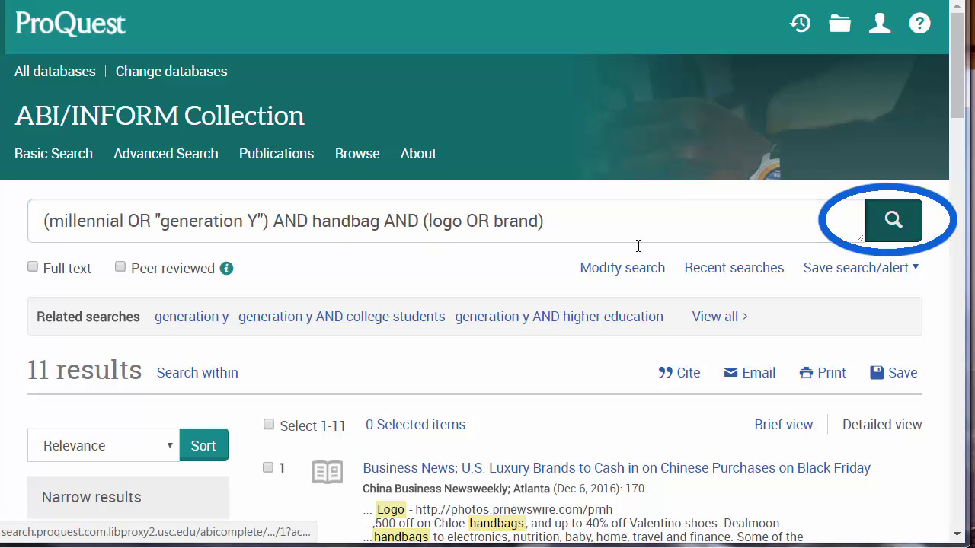
left_click_drag(960, 32, 954, 87)
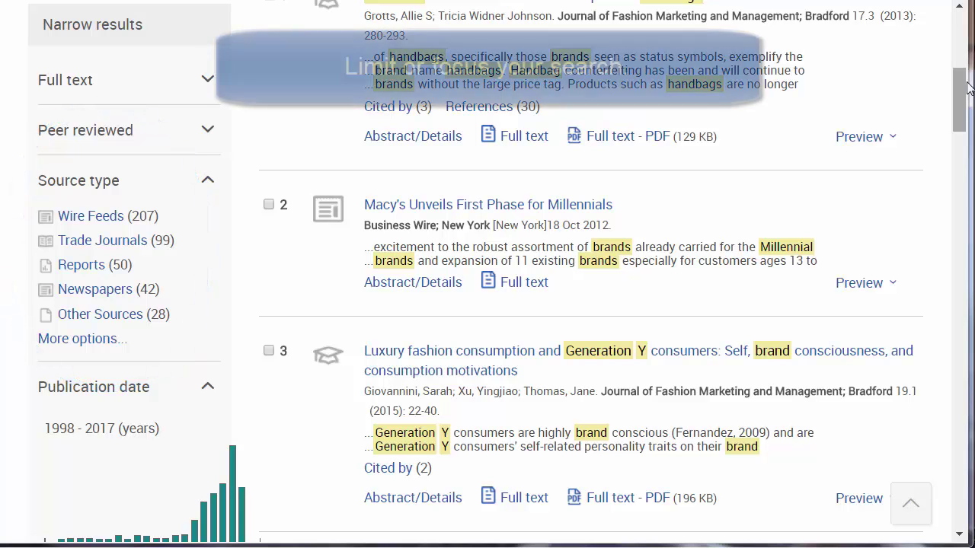
left_click_drag(958, 97, 963, 175)
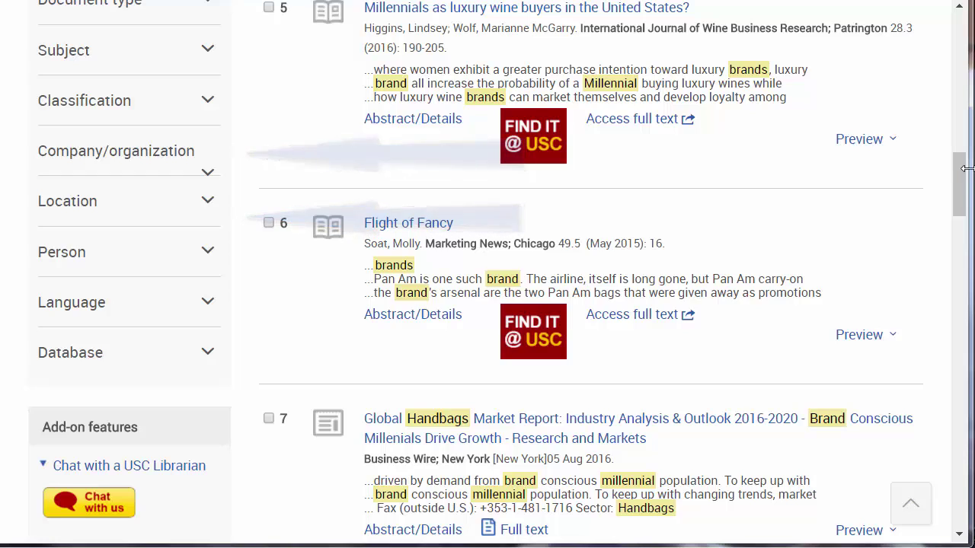
scroll(967, 71, "up", 3)
scroll(966, 71, "up", 10)
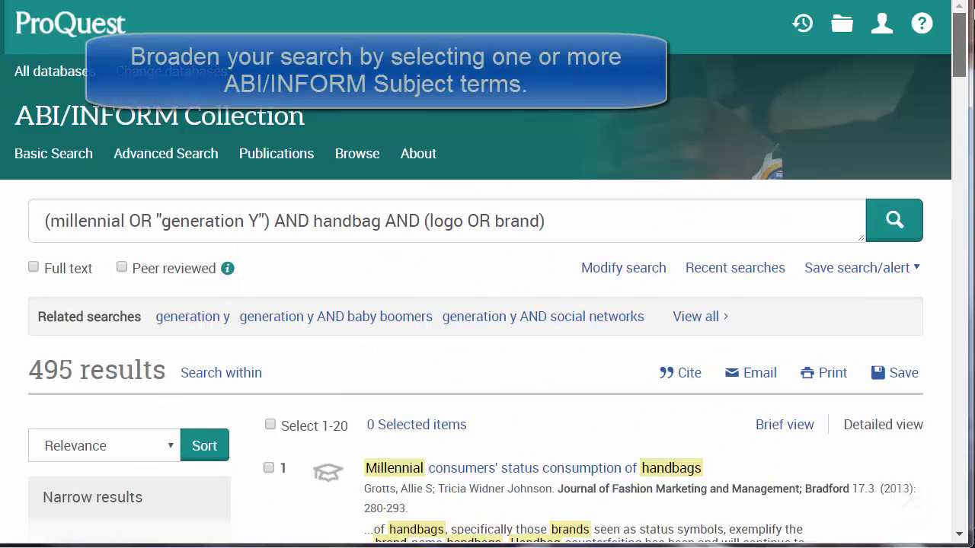
Step: Open the first result's full record, then the Advanced Search form
left_click(773, 314)
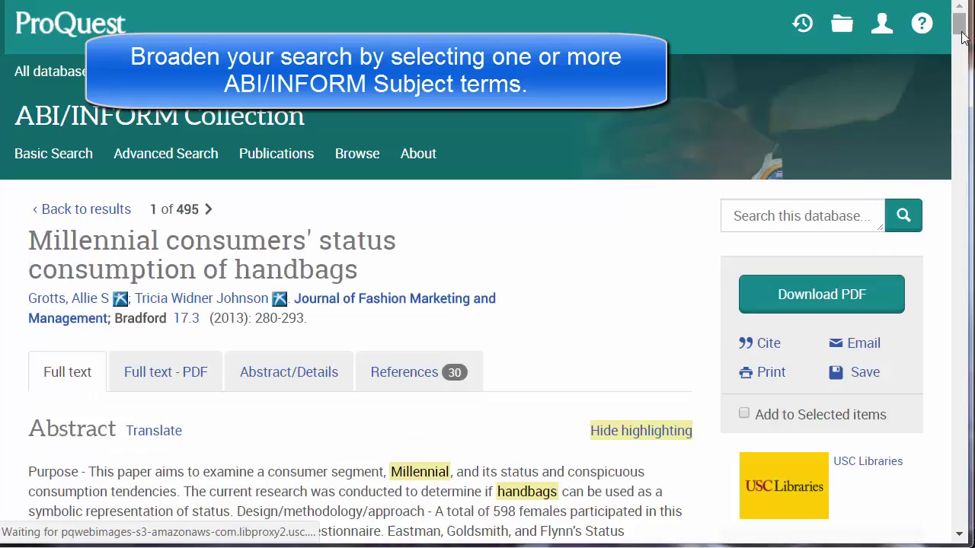
scroll(958, 59, "down", 8)
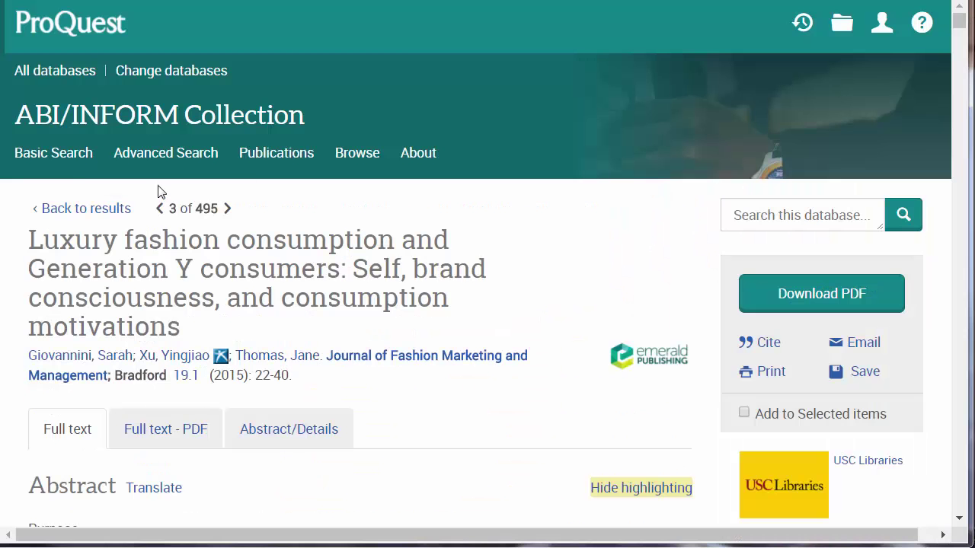
left_click(158, 154)
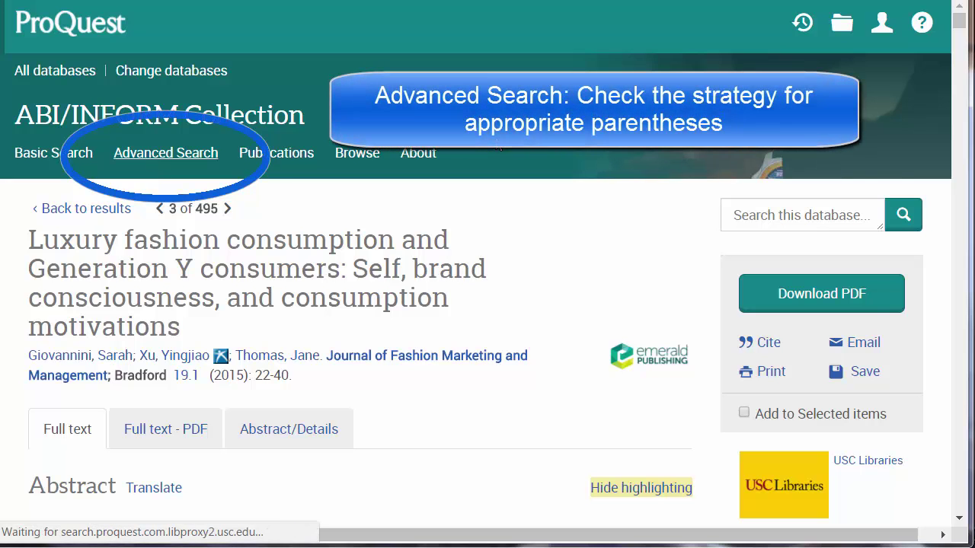